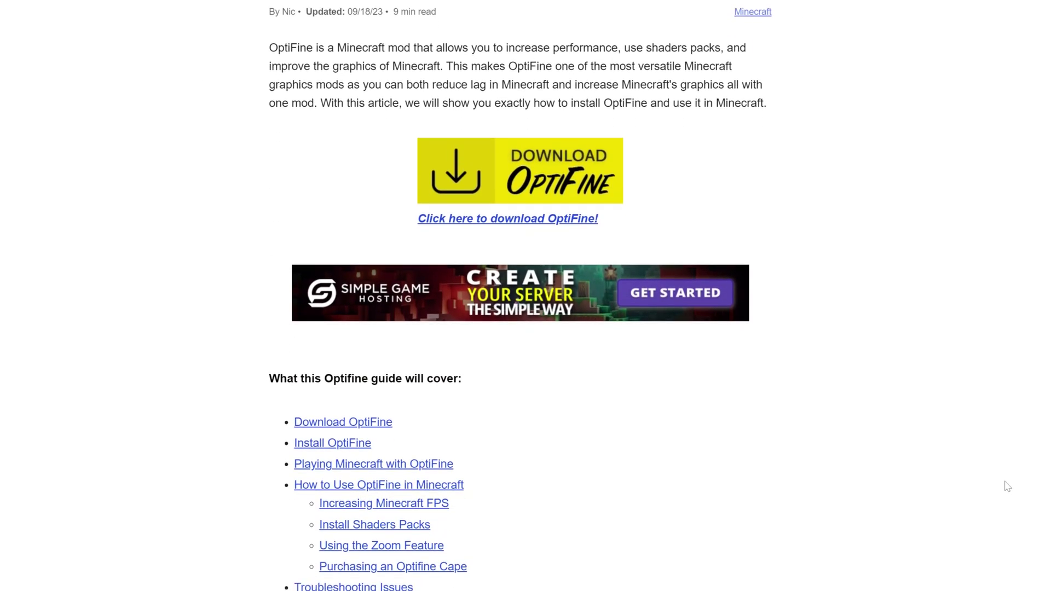
scroll(1007, 486, "down", 3)
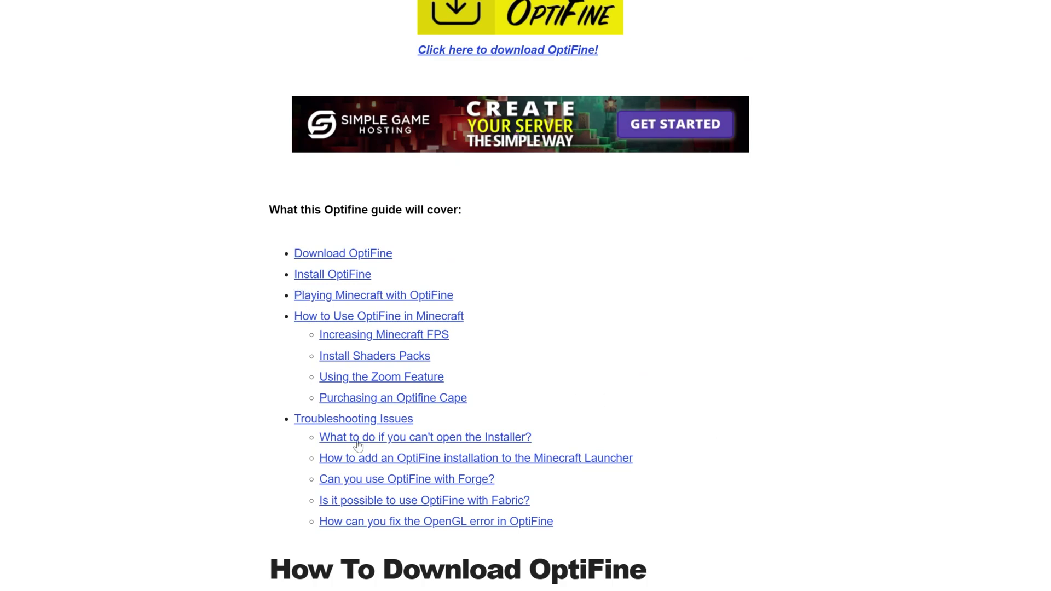
Scroll through the 'How To Install OptiFine in Minecraft' article on thebreakdown.xyz.
scroll(820, 482, "up", 3)
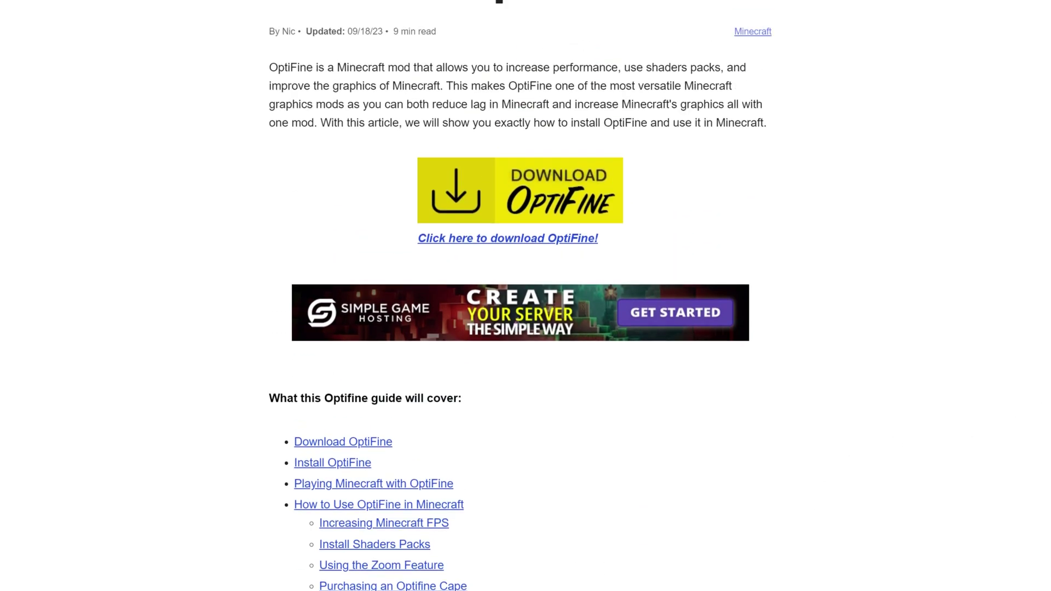
Open the official OptiFine downloads page and point out the Minecraft 1.21 and 1.20.4 sections.
left_click(508, 195)
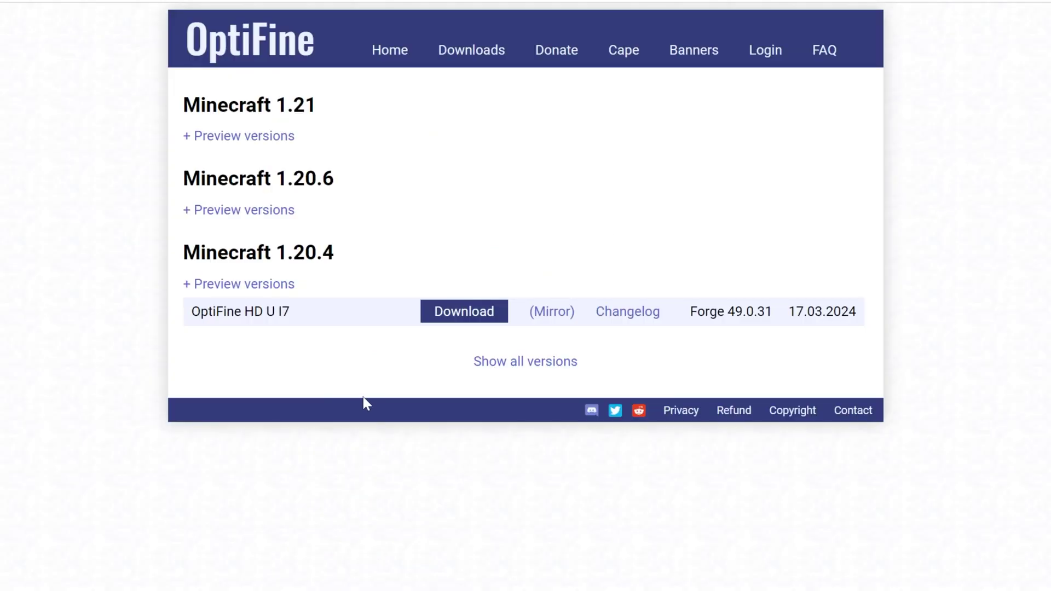
left_click_drag(334, 105, 182, 105)
left_click(182, 106)
left_click(274, 138)
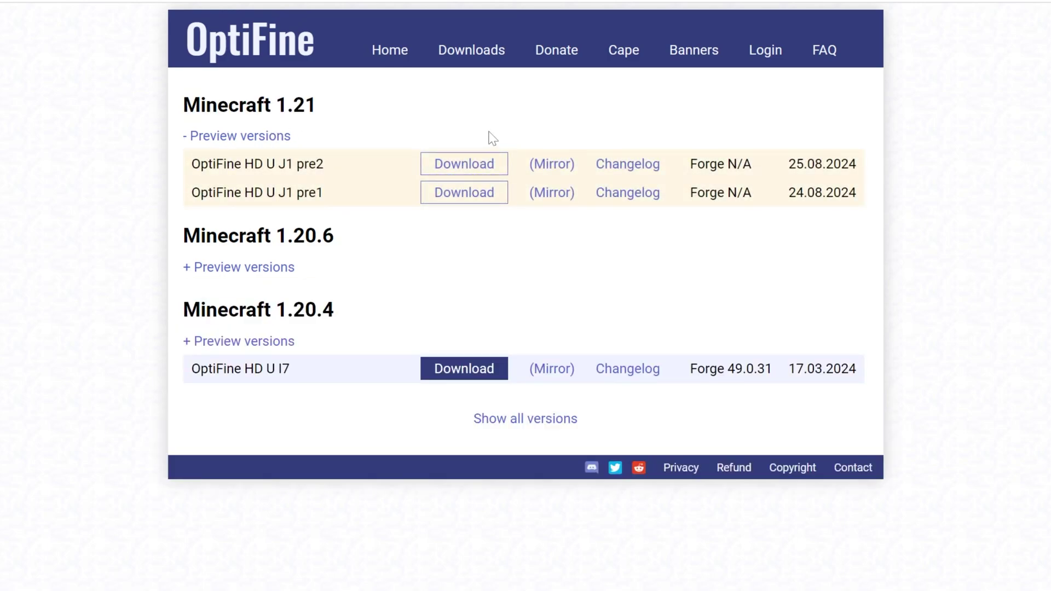
left_click(282, 138)
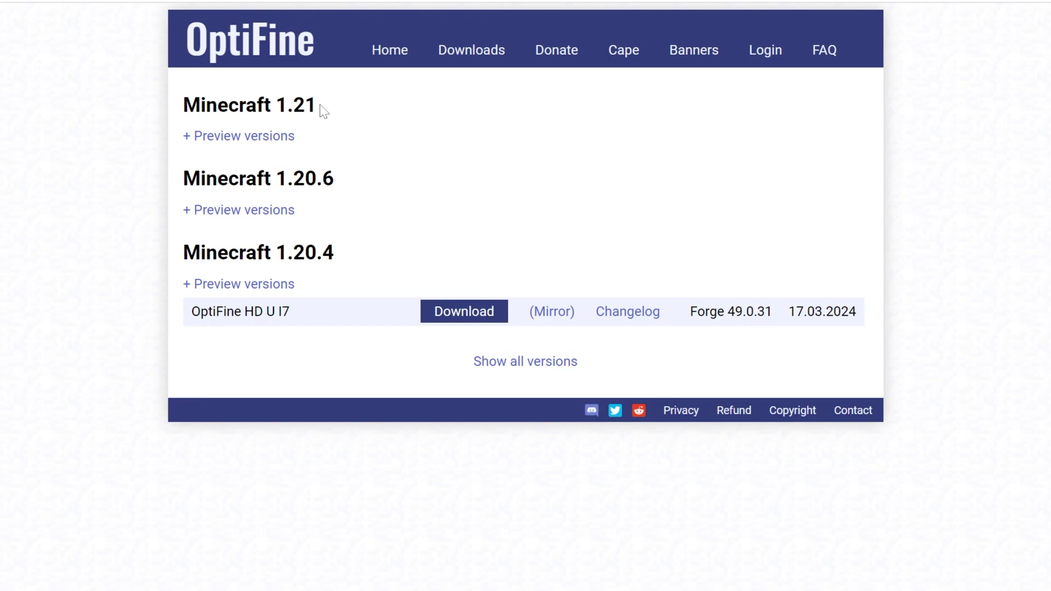
left_click_drag(335, 252, 173, 255)
left_click(173, 255)
Expand the Minecraft 1.21 preview versions and pick the HD U J1 pre2 build.
left_click(212, 140)
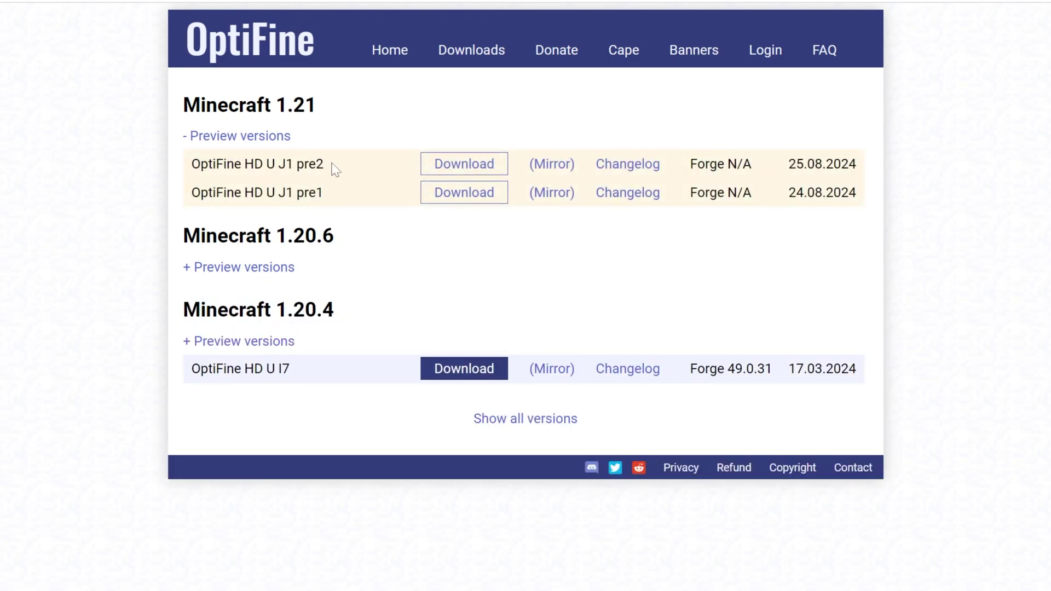
left_click_drag(335, 170, 141, 167)
left_click(189, 140)
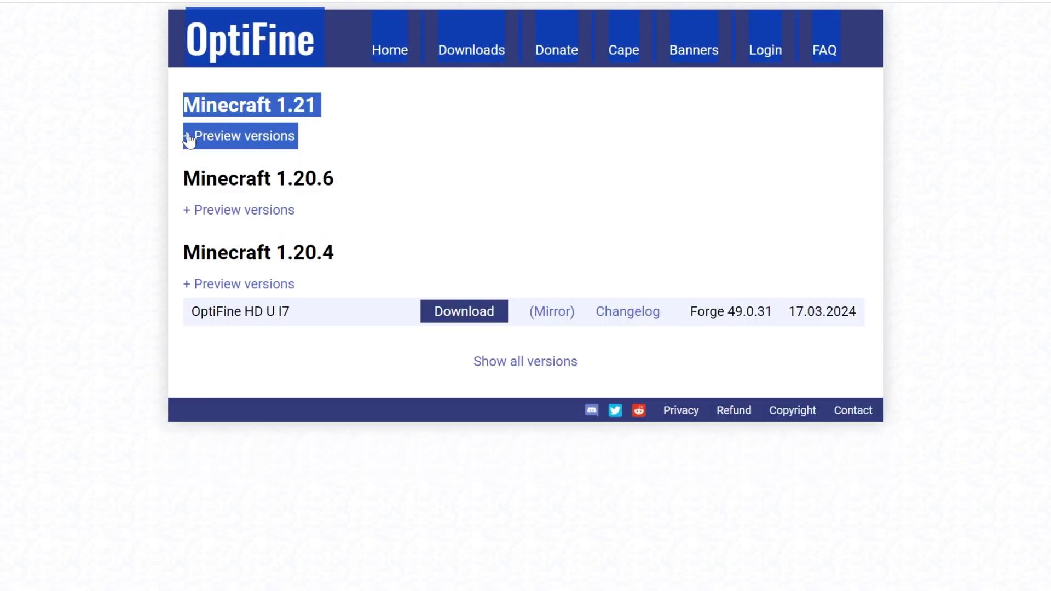
left_click(189, 140)
left_click(316, 142)
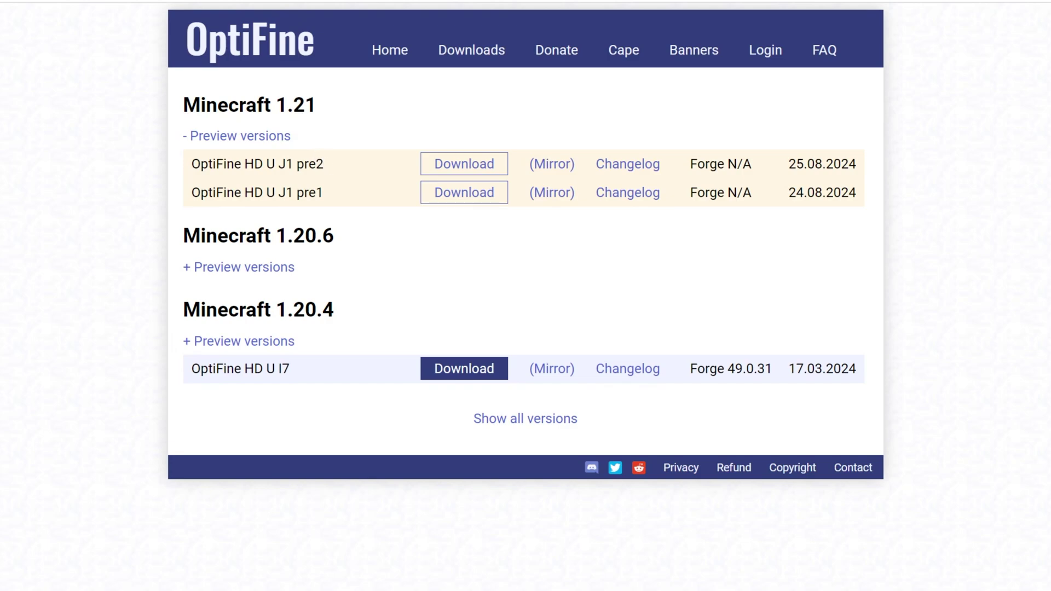
left_click_drag(324, 164, 294, 164)
left_click(306, 164)
left_click(307, 164)
Download preview_OptiFine_1.21_HD_U_J1_pre2.jar from its mirror page.
left_click(539, 167)
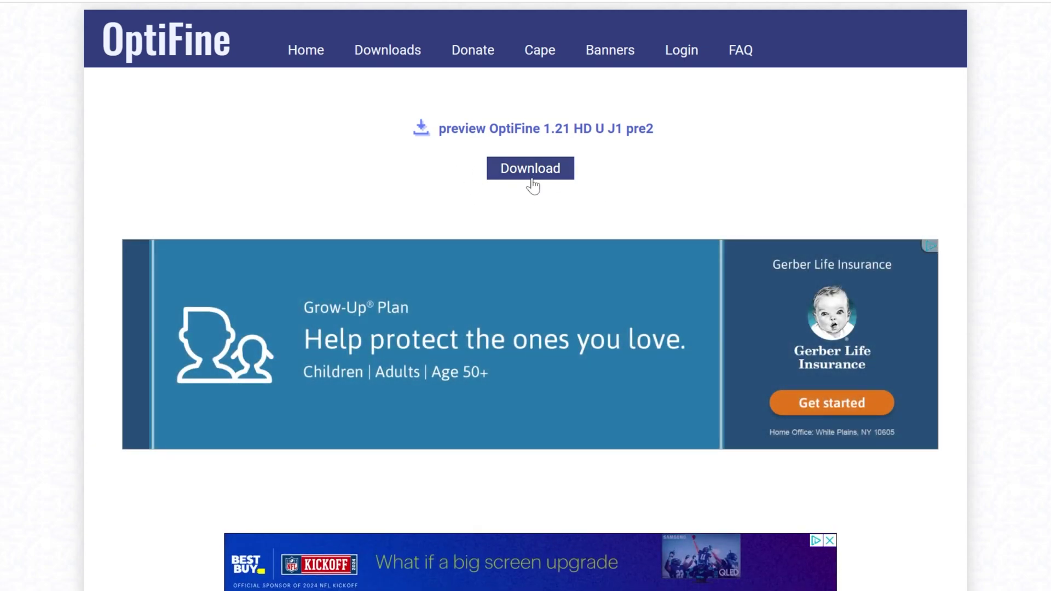
left_click(528, 178)
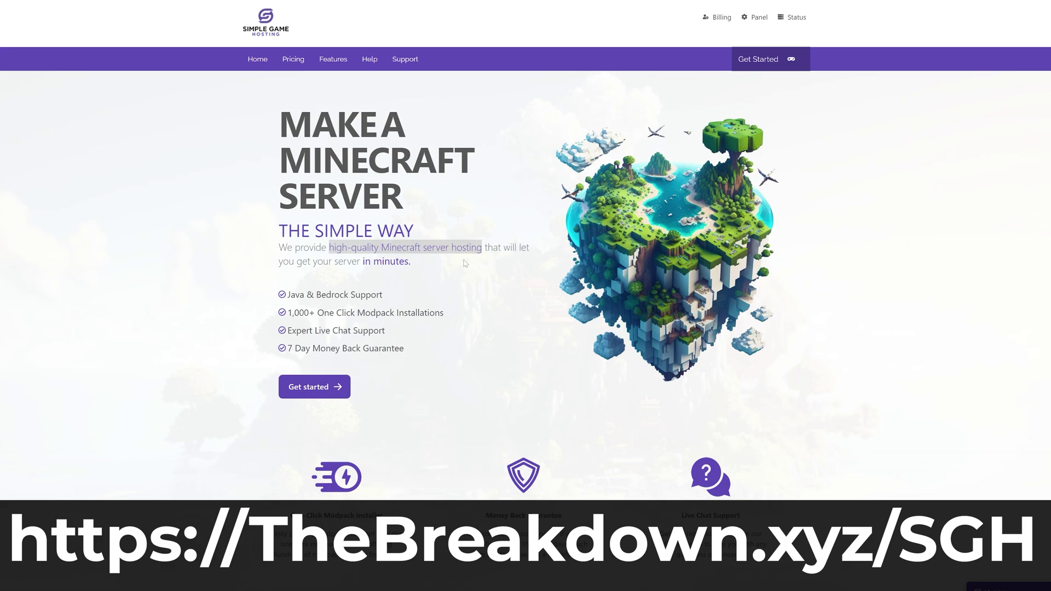
Browse the Simple Game Hosting homepage, enter 'Pixelmon', and run the server location ping test.
scroll(295, 299, "down", 4)
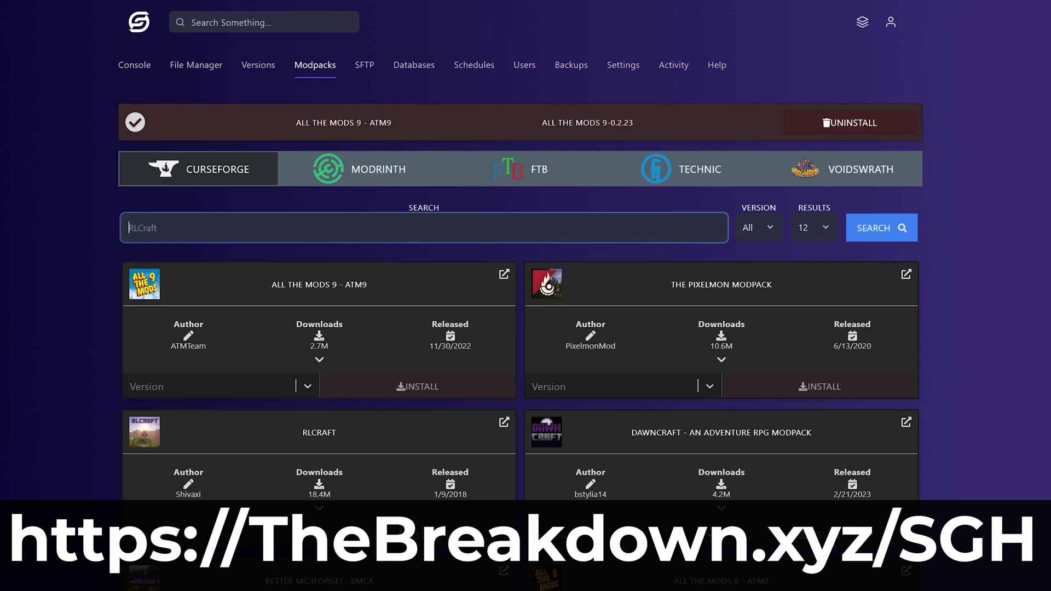
type("Pixelmon")
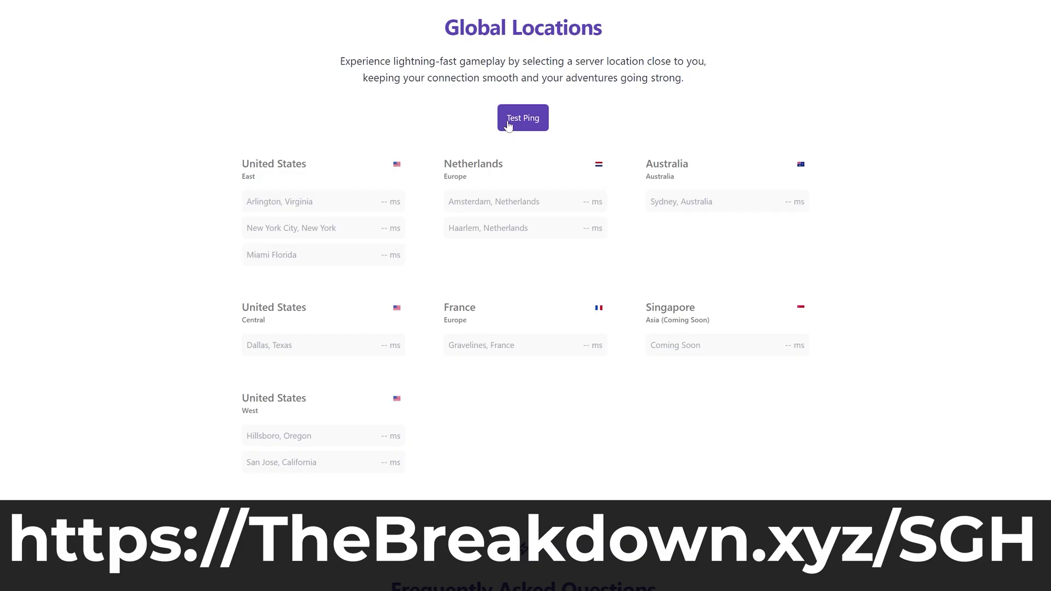
left_click(509, 121)
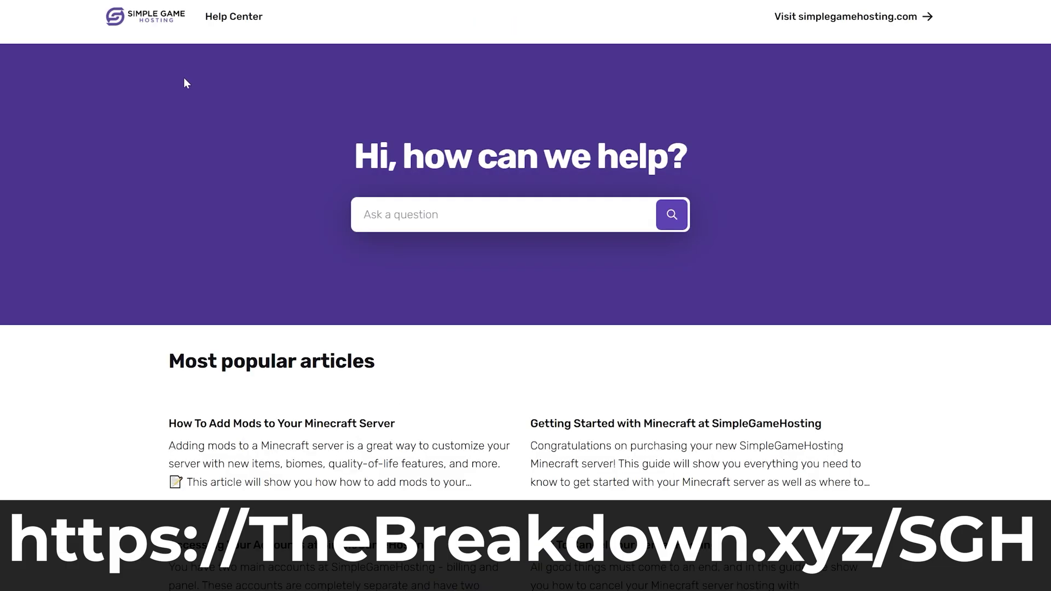
Open the guide on adding server mods and install Forge 1.20.2 from the Versions panel.
left_click(232, 446)
scroll(520, 274, "down", 15)
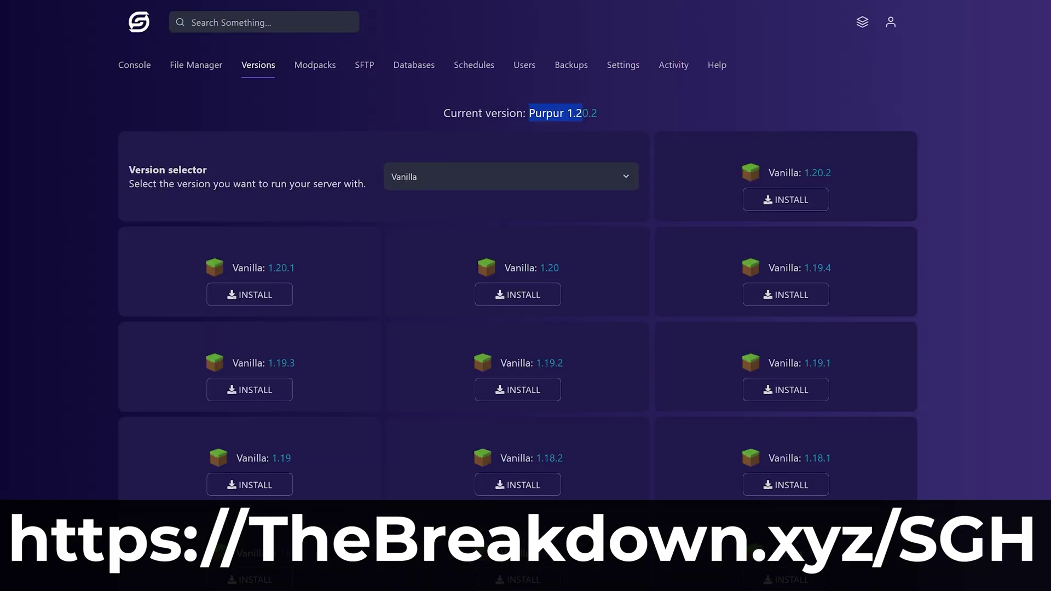
left_click(485, 177)
left_click(480, 295)
left_click(769, 205)
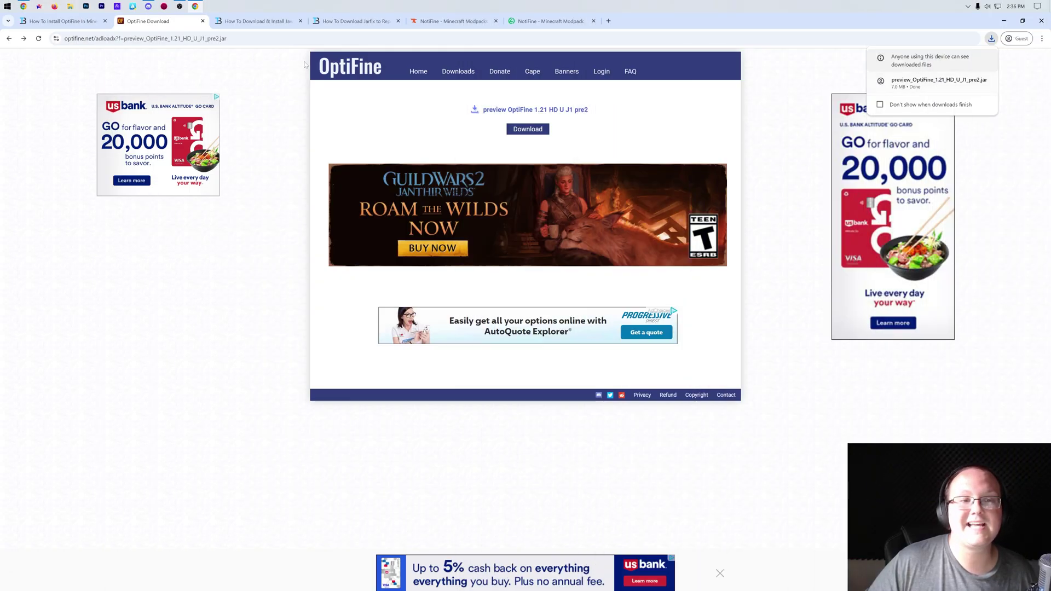
Open the Java guide, minimize Chrome, and select the OptiFine jar in File Explorer's Downloads folder.
left_click(277, 29)
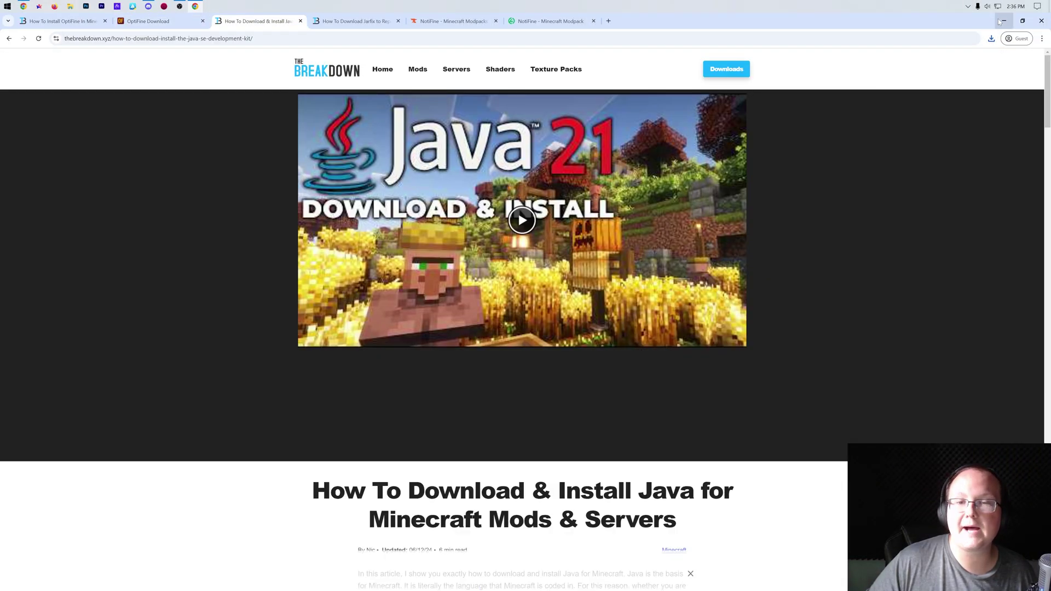
left_click(1004, 21)
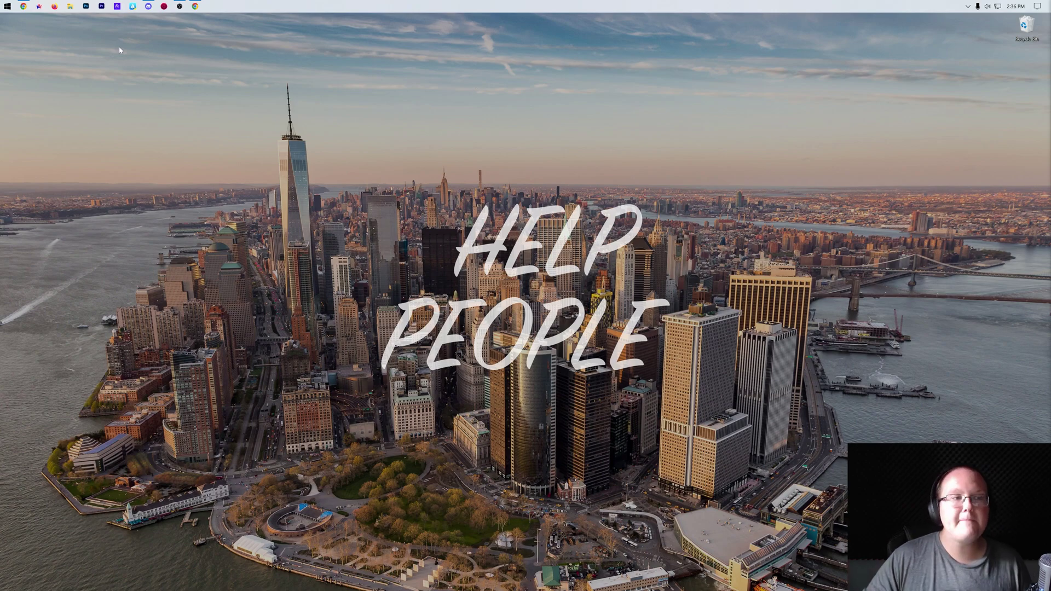
left_click(70, 6)
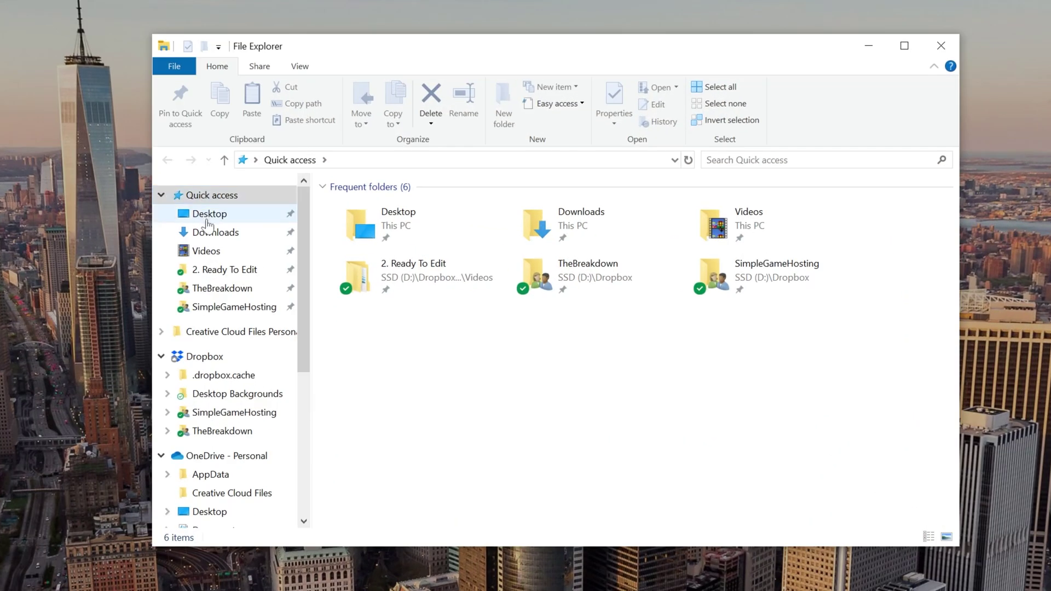
left_click(210, 231)
left_click(366, 230)
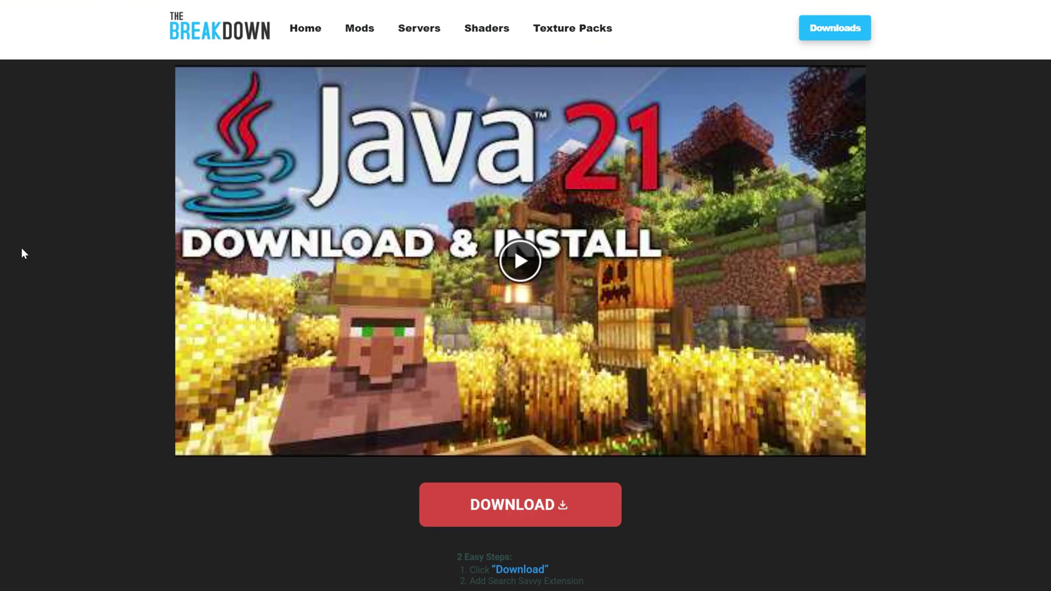
Scroll through the Java 21 Download & Install guide.
scroll(33, 256, "down", 10)
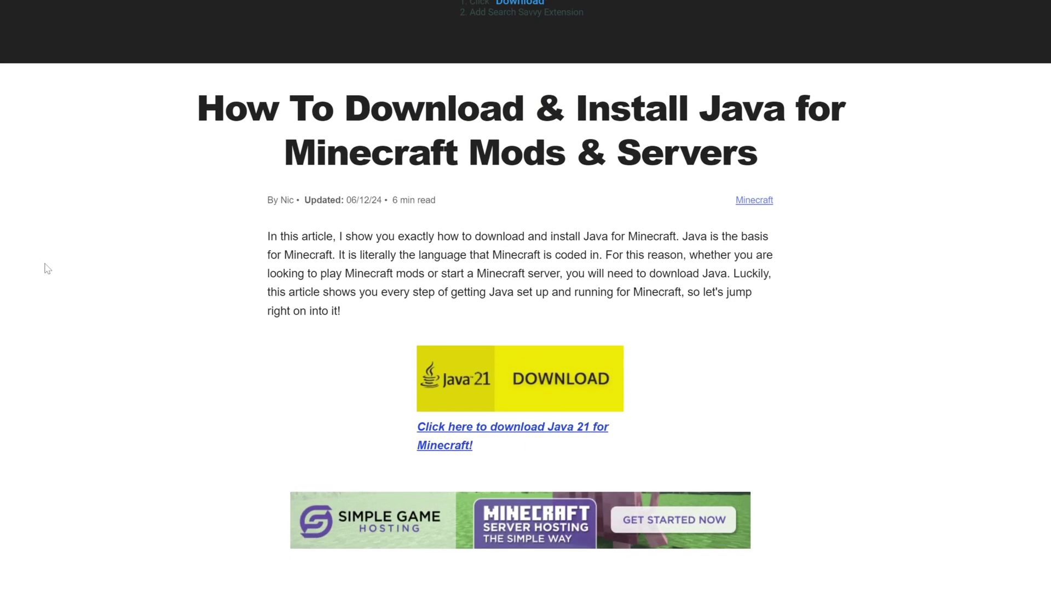
scroll(47, 268, "down", 20)
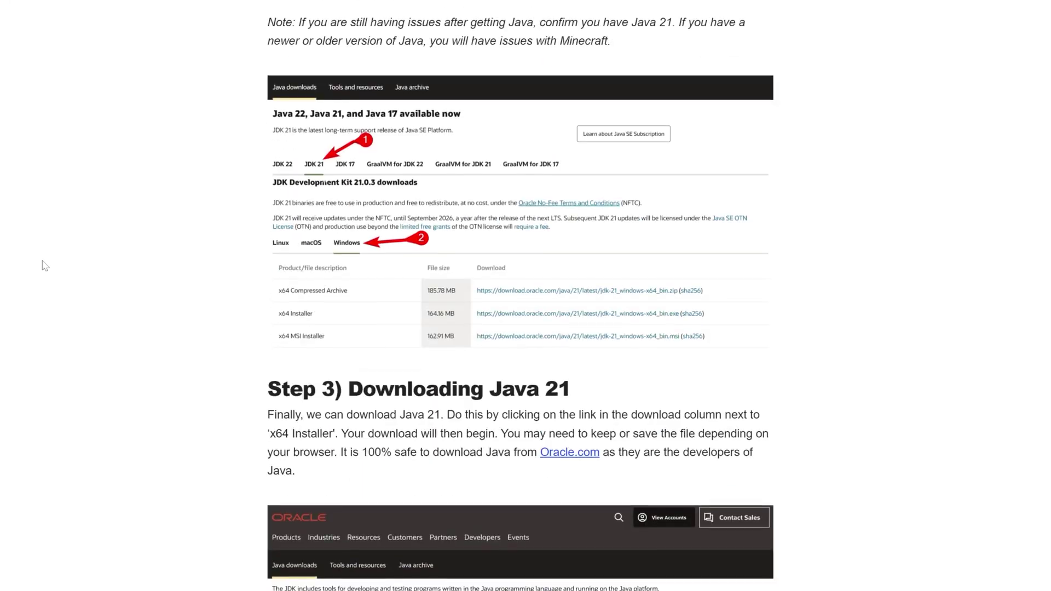
scroll(45, 258, "up", 20)
scroll(44, 258, "down", 6)
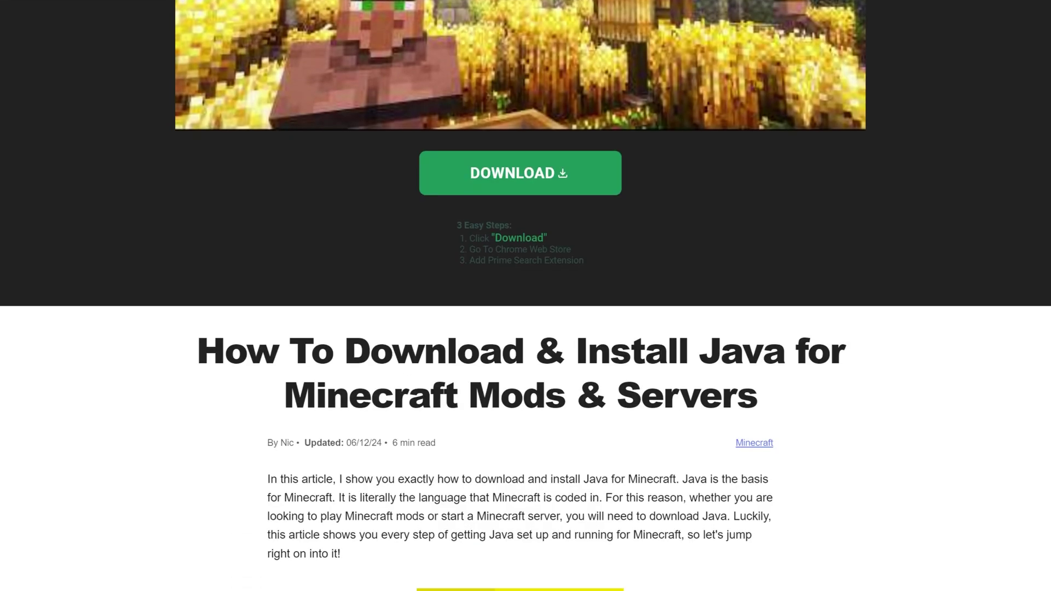
scroll(319, 263, "down", 8)
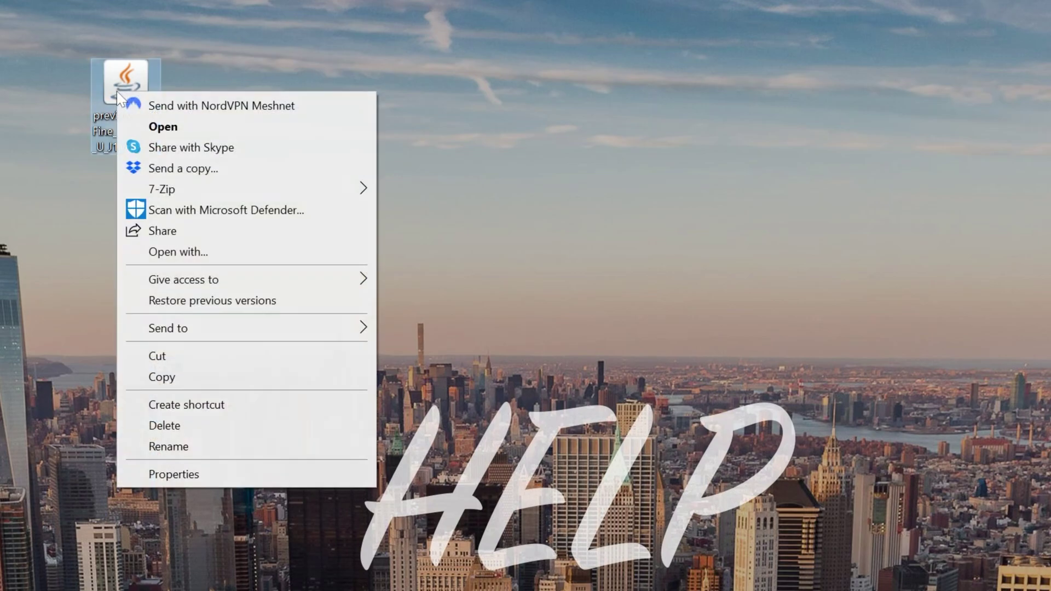
Open the jar with Java, install OptiFine HD Ultra J1 pre2 into .minecraft, then recycle the installer.
left_click(192, 252)
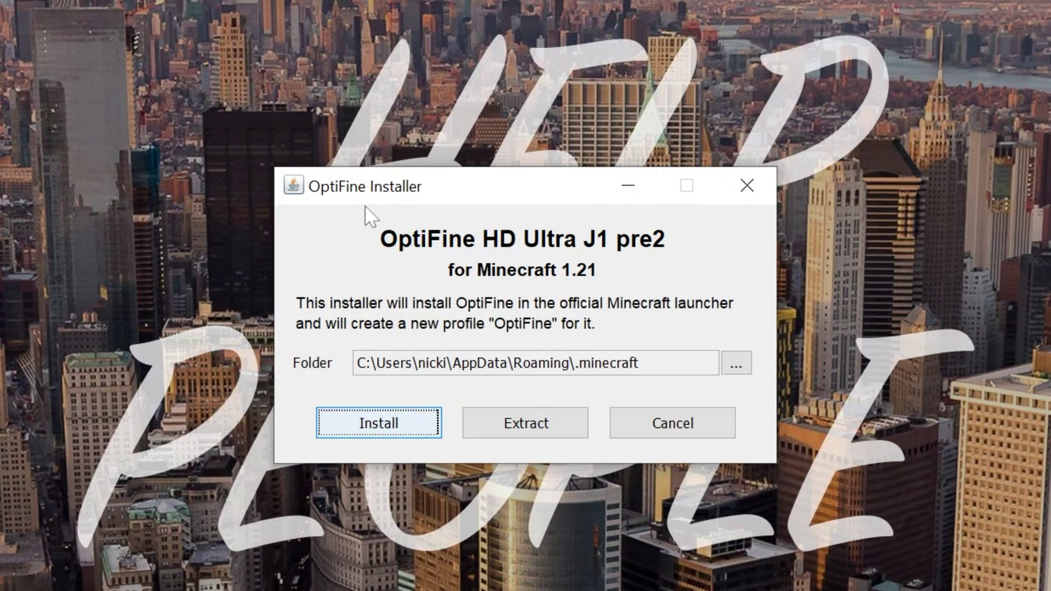
left_click(387, 432)
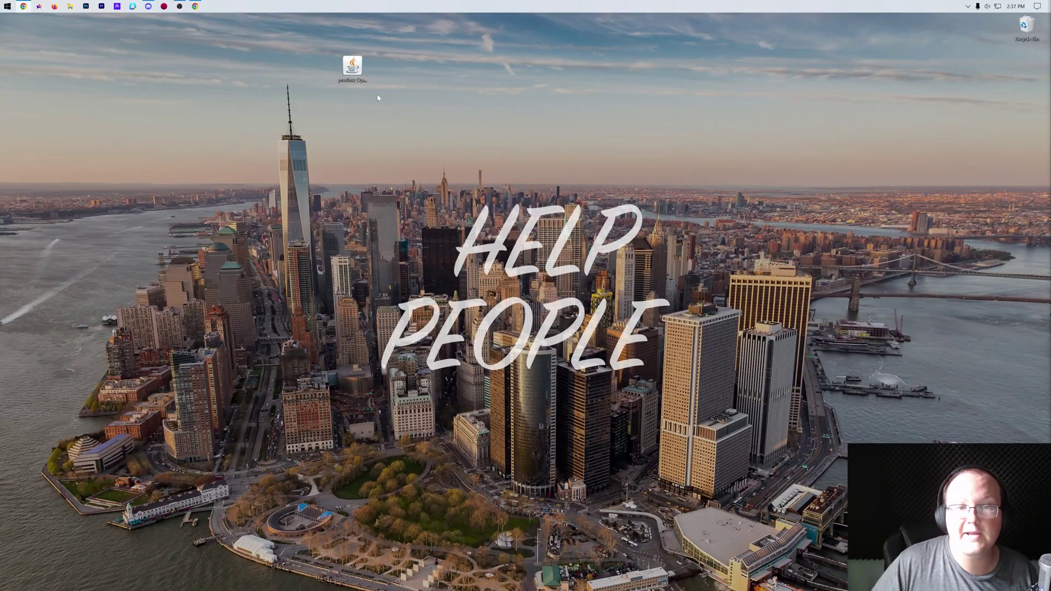
left_click_drag(767, 73, 1026, 36)
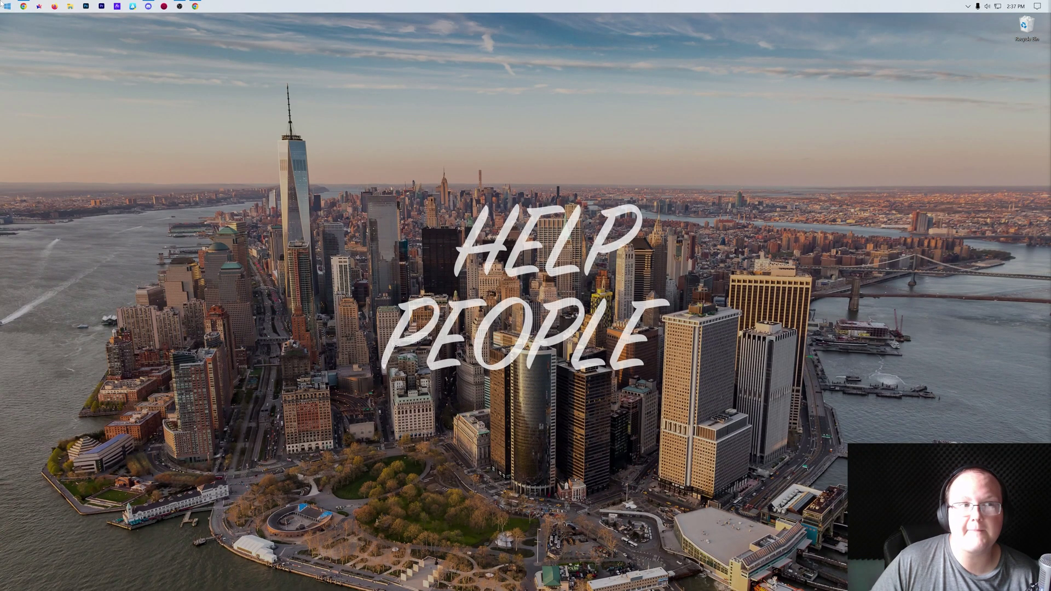
Launch Minecraft Launcher and check the 1.21-OptiFine_HD_U_J1_pre2 profile by toggling the Modded filter off and on.
key("super")
left_click(194, 59)
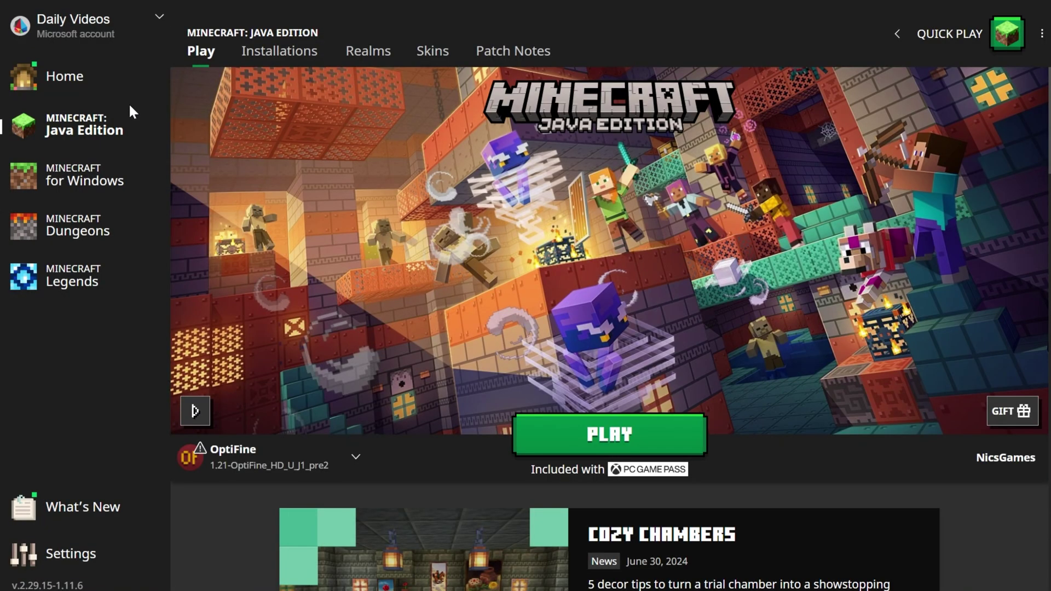
left_click(280, 70)
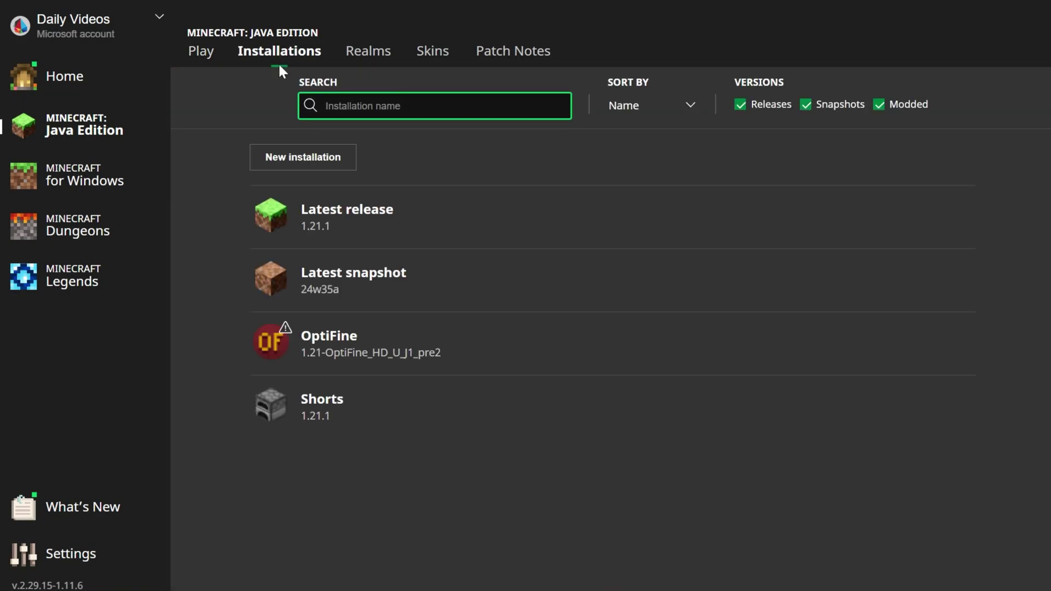
left_click(879, 104)
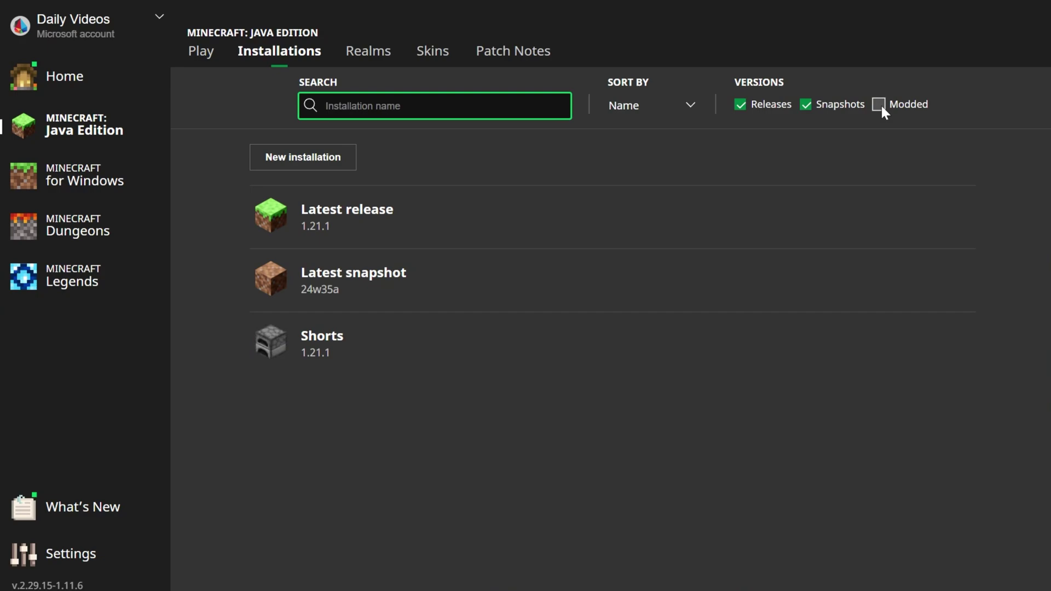
left_click(879, 105)
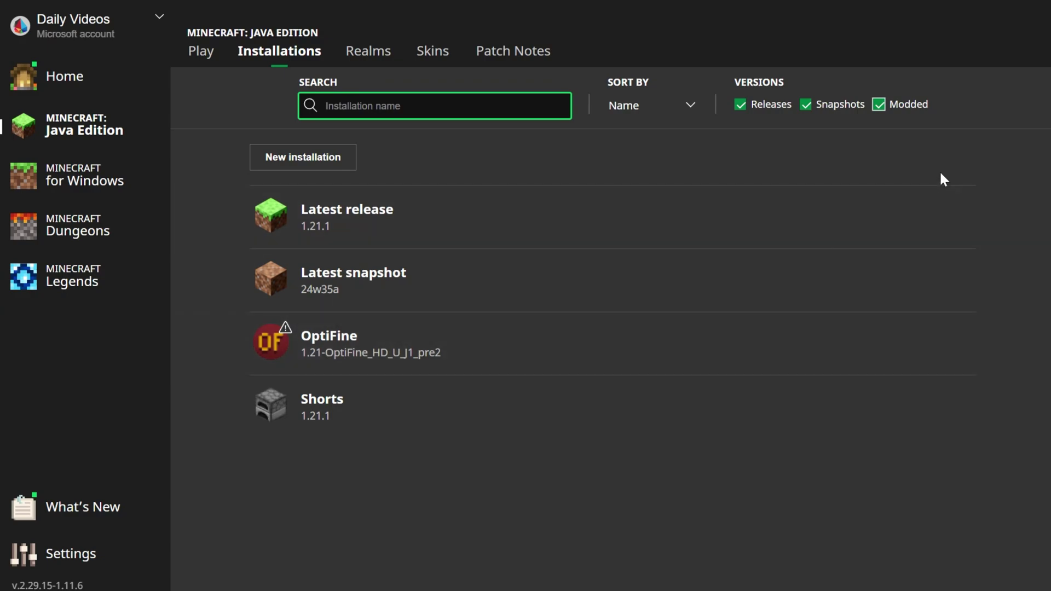
Create installation 'SimpleGameHosting.com' using 1.21-OptiFine_HD_U_J1_pre2 at 2560x1440 resolution.
left_click(295, 162)
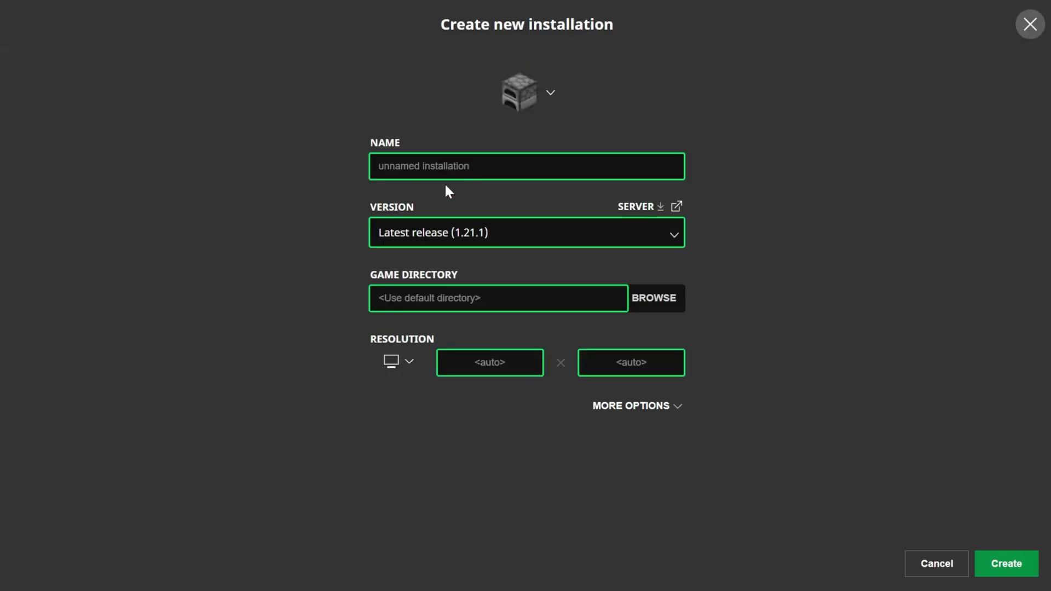
left_click(445, 167)
type("SimpleGameHosting.com")
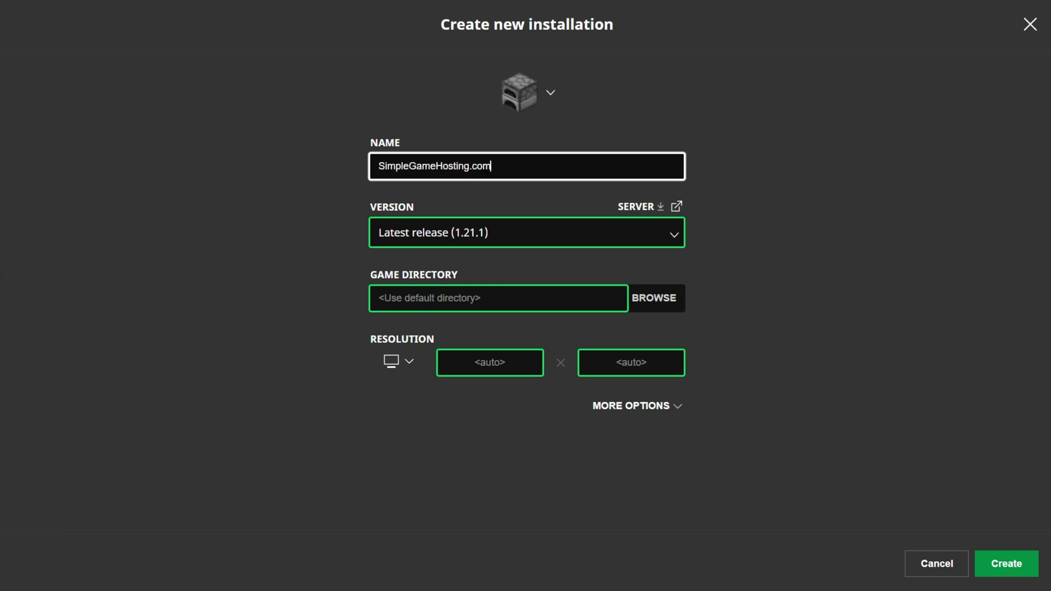
left_click(525, 232)
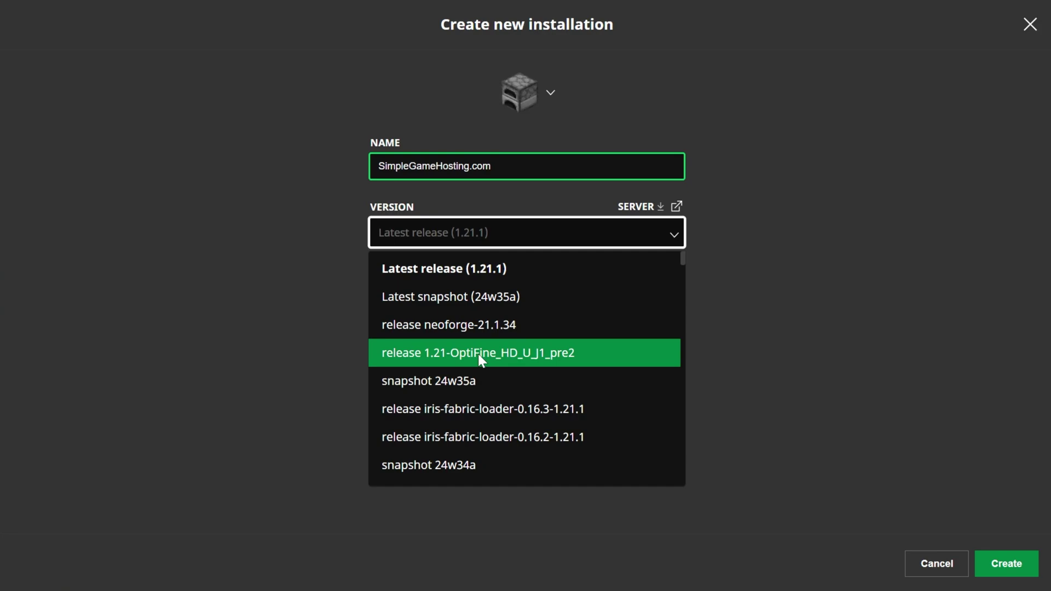
type("optifine")
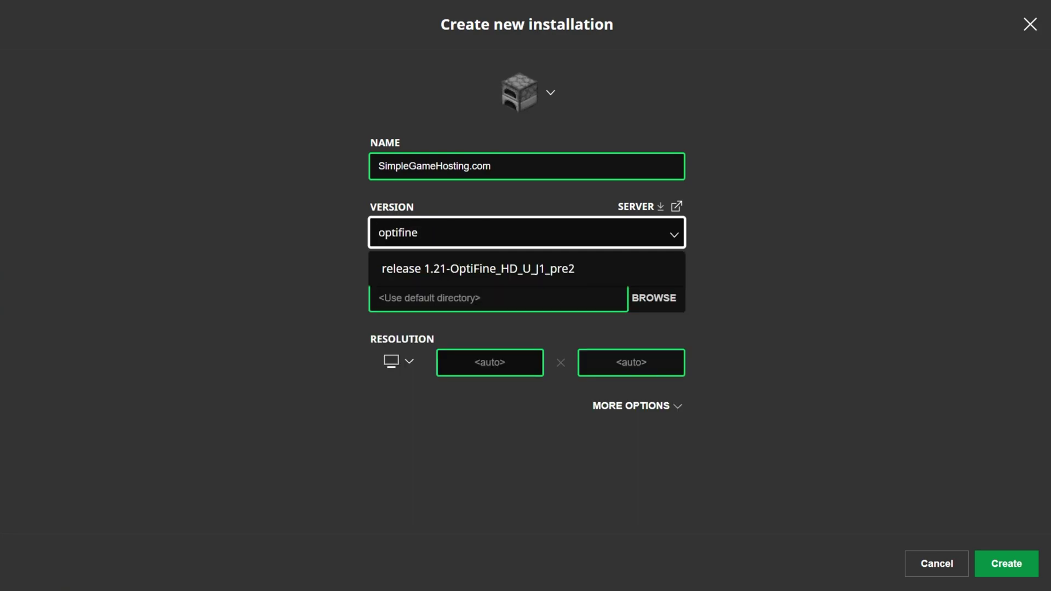
left_click(447, 268)
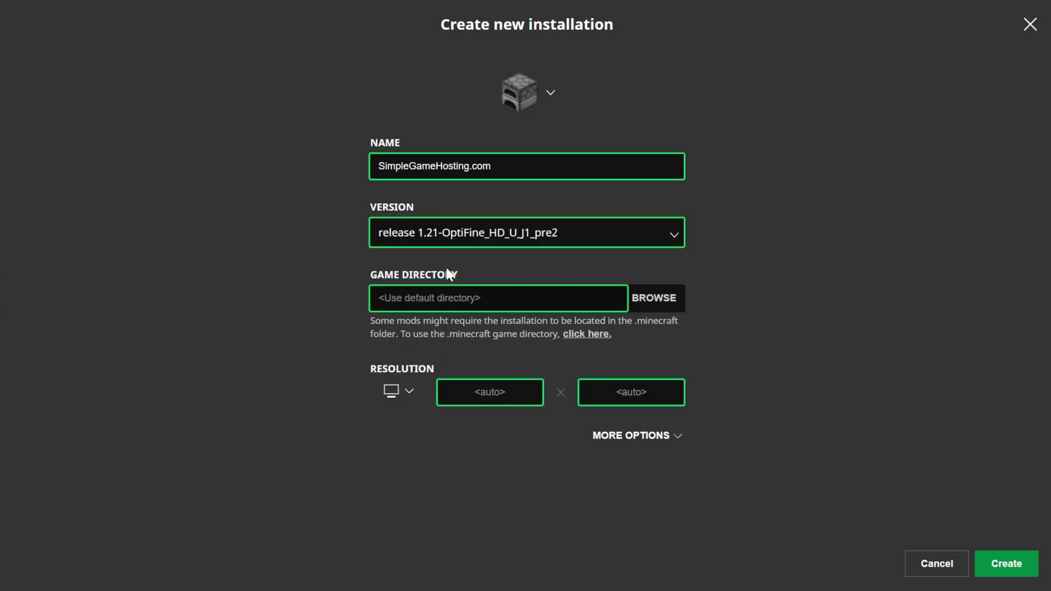
left_click(411, 387)
left_click(403, 357)
left_click(1034, 572)
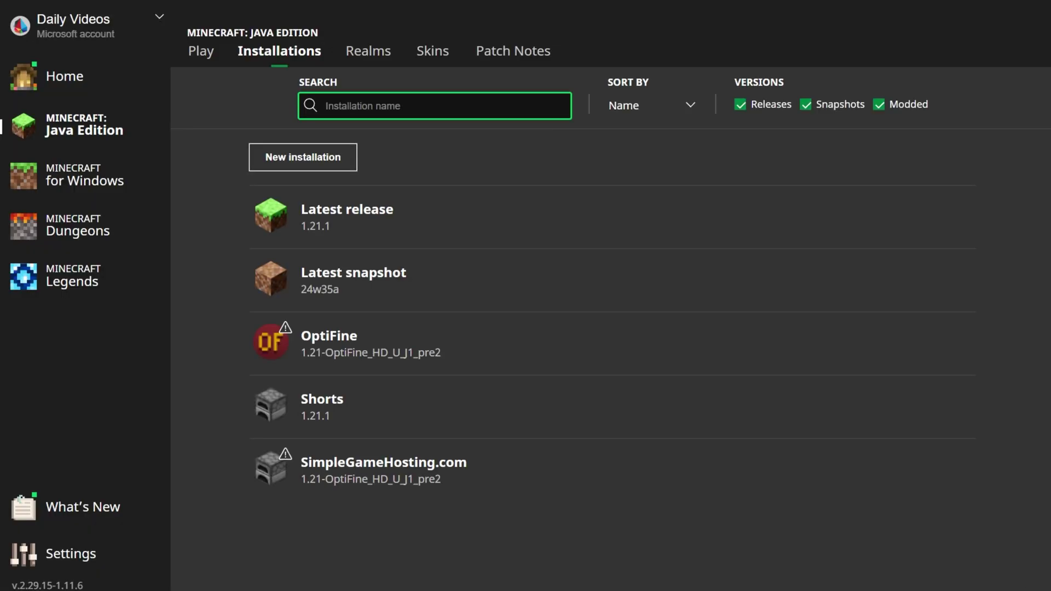
Play the SimpleGameHosting.com installation and accept the modified-installation warning.
mouse_move(277, 498)
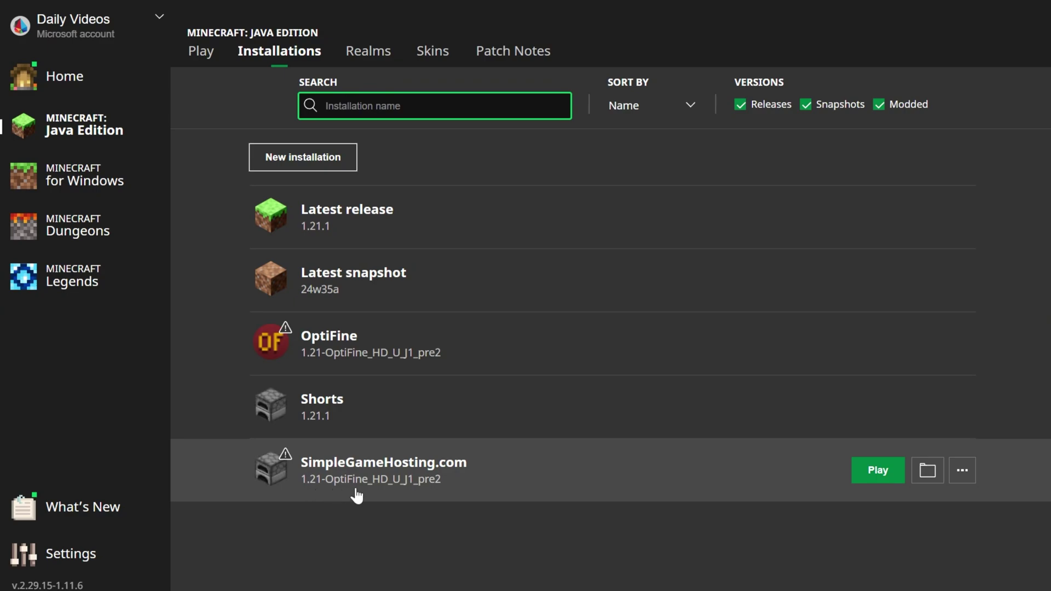
left_click(877, 471)
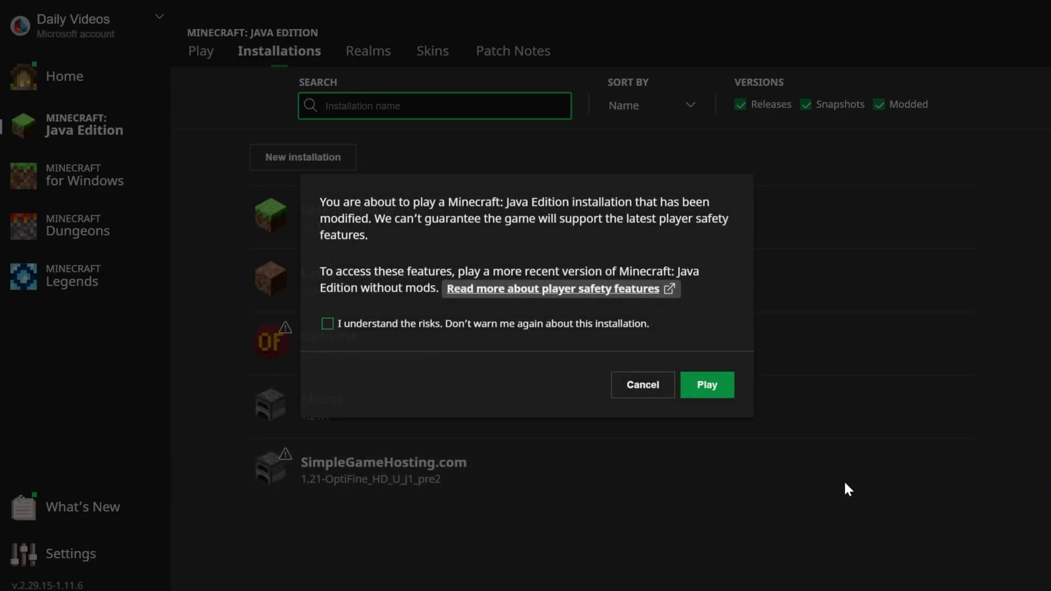
left_click(709, 390)
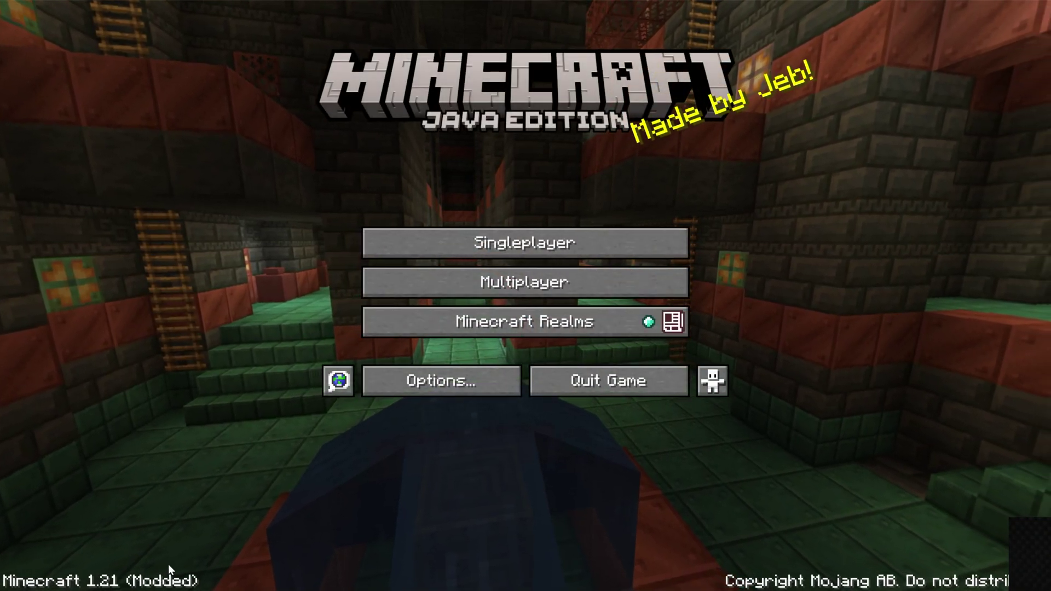
Look through the Quality and Performance pages of Video Settings.
left_click(442, 388)
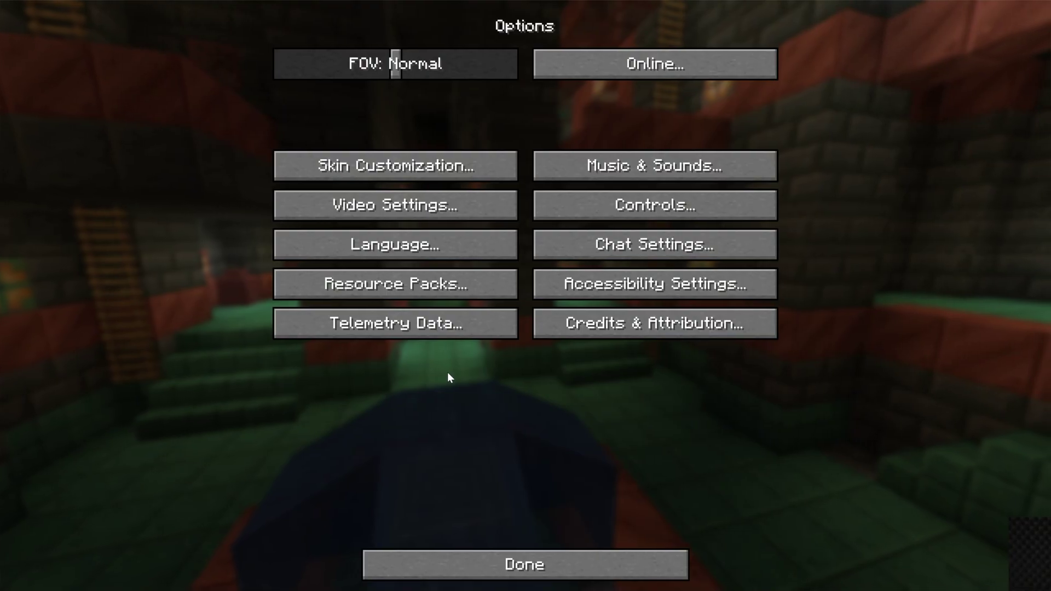
left_click(410, 206)
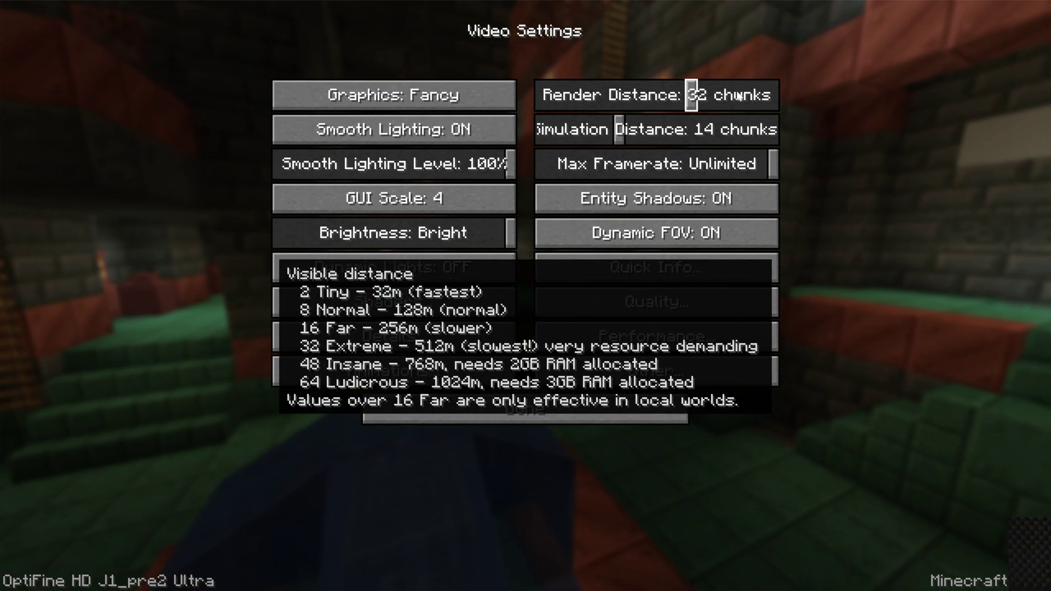
left_click(706, 313)
key("Escape")
key("Escape")
key("Escape")
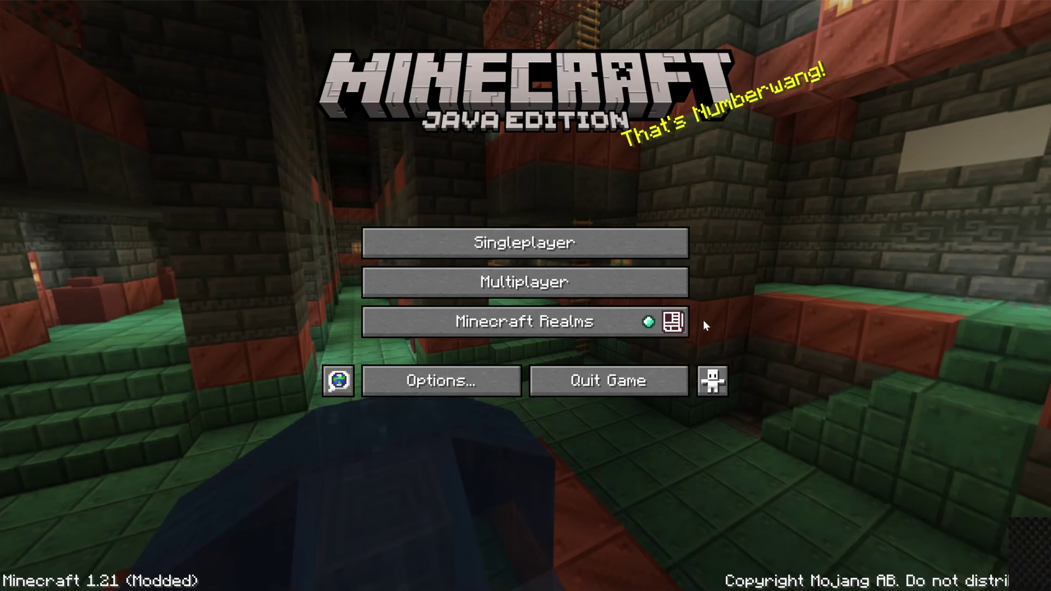
left_click(422, 383)
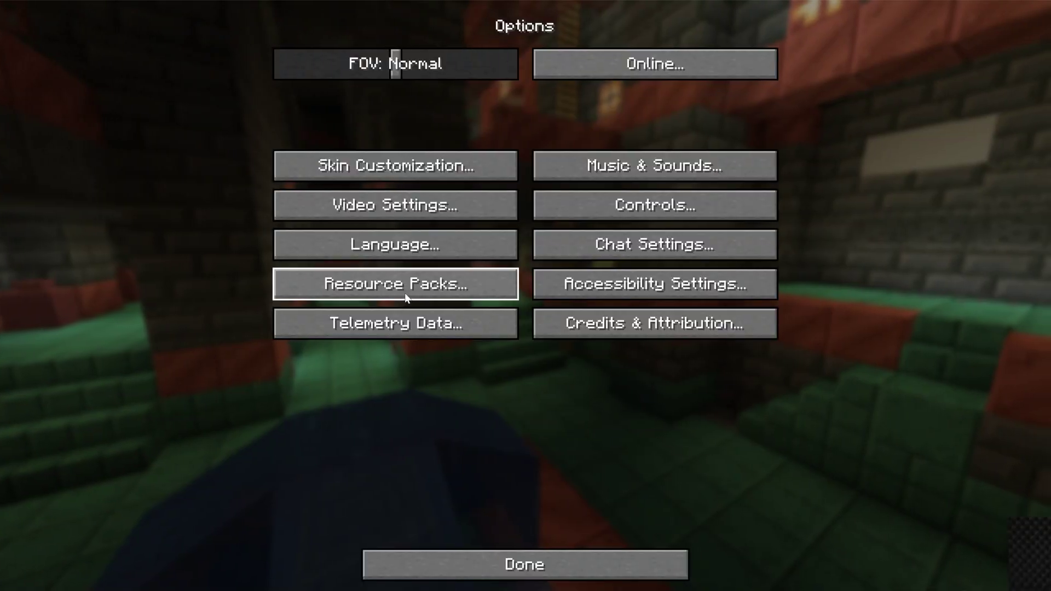
left_click(398, 210)
left_click(613, 336)
left_click(600, 398)
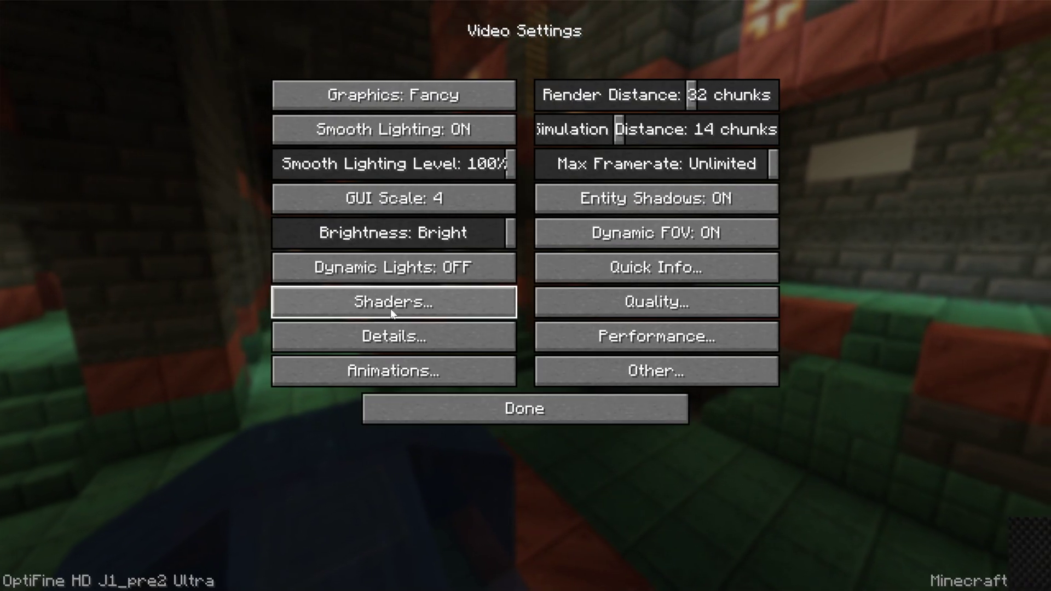
Enable the ComplementaryUnbound_r5.2.2.zip shader pack, then go to Multiplayer from the title screen.
left_click(364, 302)
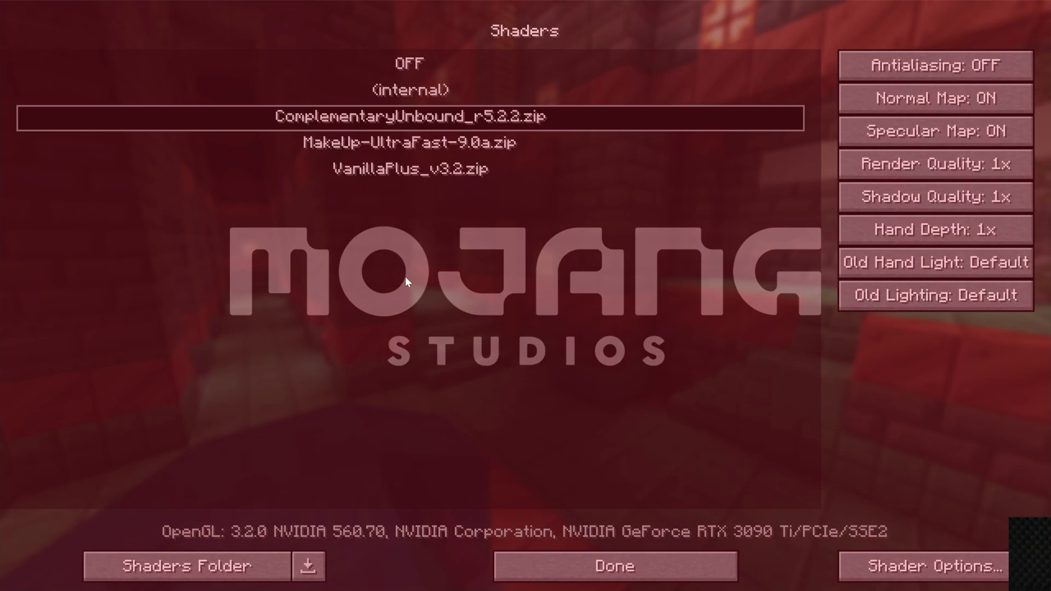
left_click(603, 554)
left_click(539, 416)
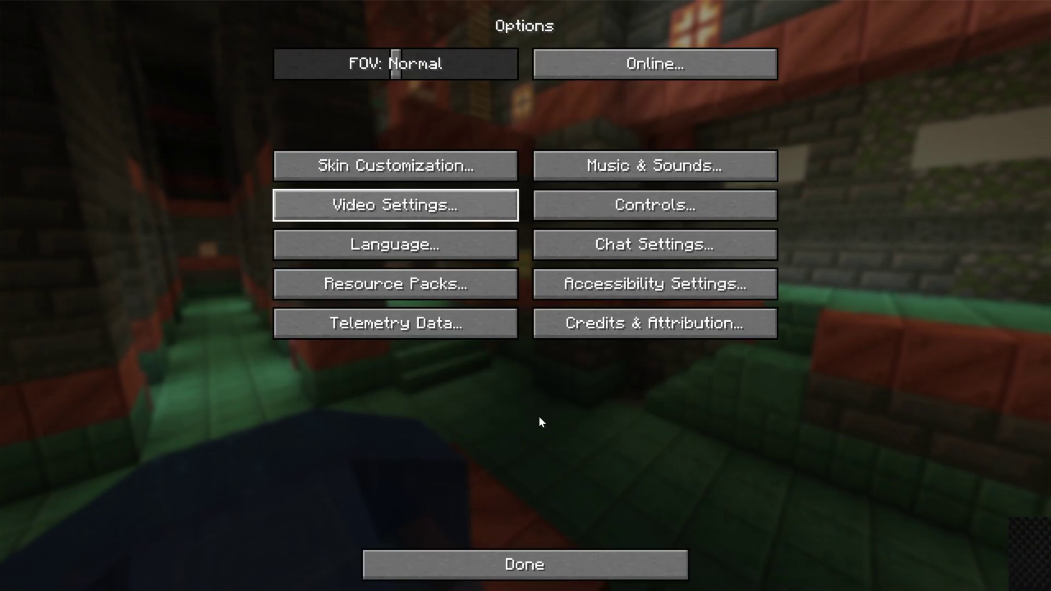
left_click(548, 569)
left_click(508, 290)
Dismiss the third-party play warning and join the SimpleGameHosting.com server.
left_click(462, 368)
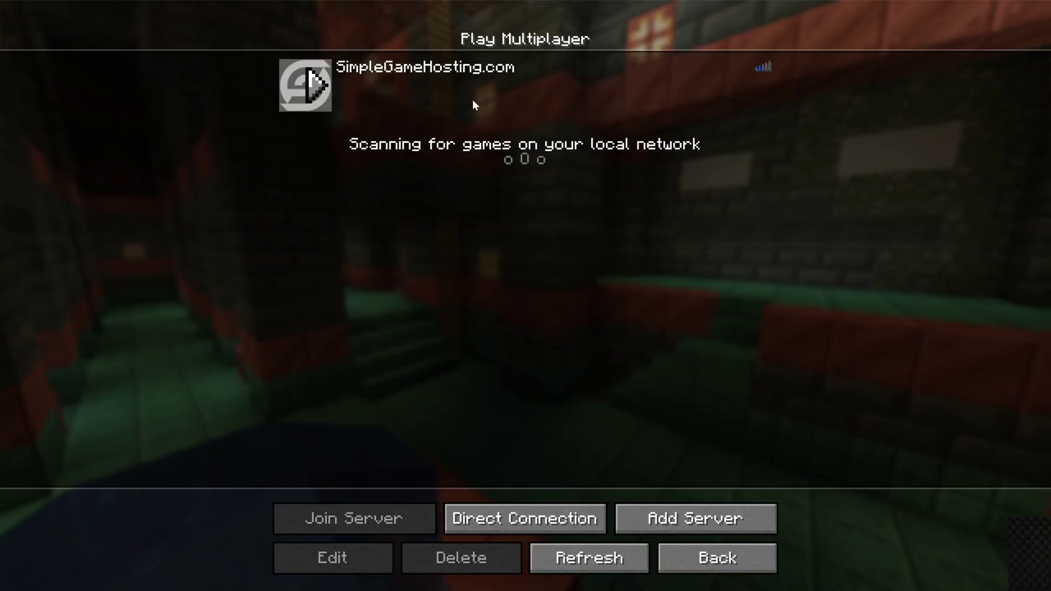
double_click(472, 100)
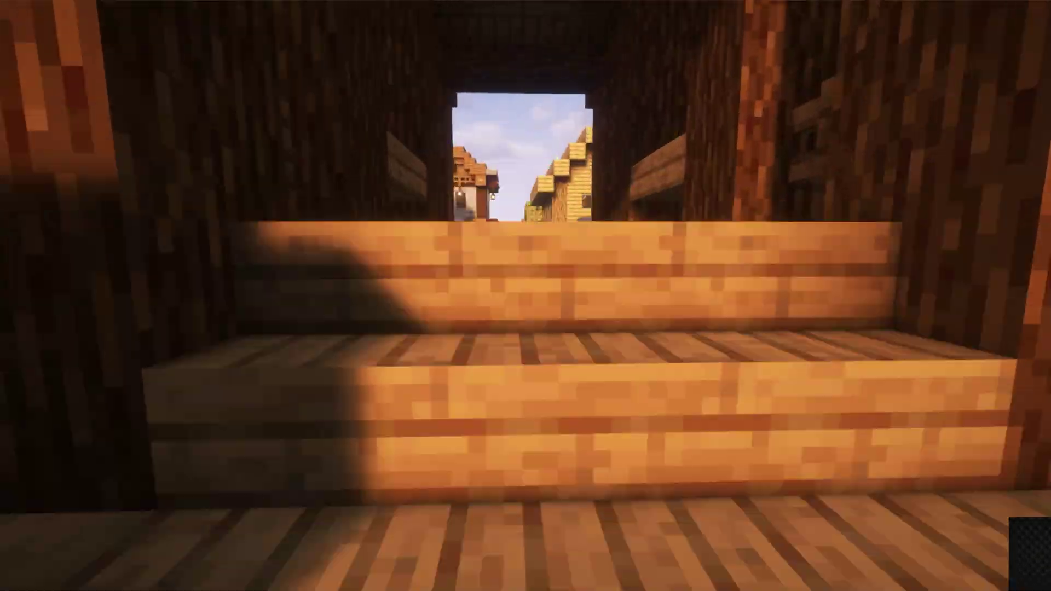
Pause the game to bring up the Game Menu.
key("Escape")
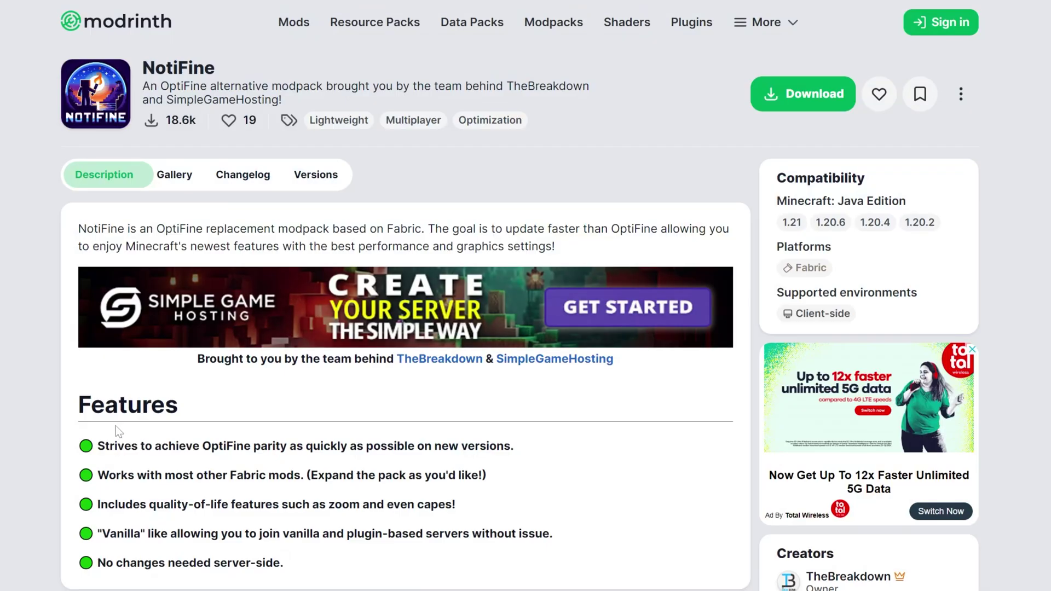
left_click_drag(174, 446, 375, 446)
left_click(390, 421)
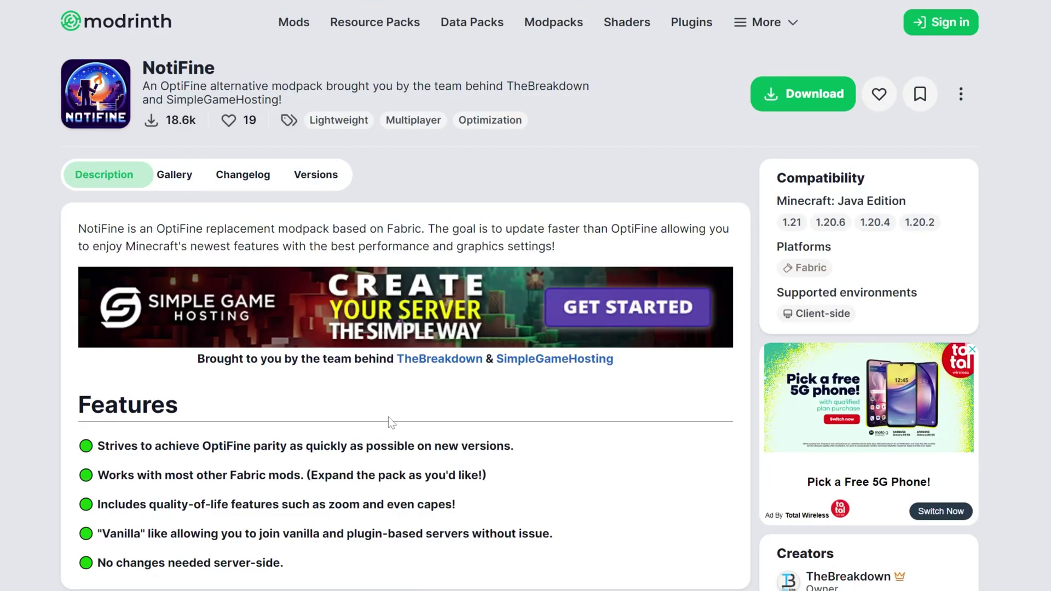